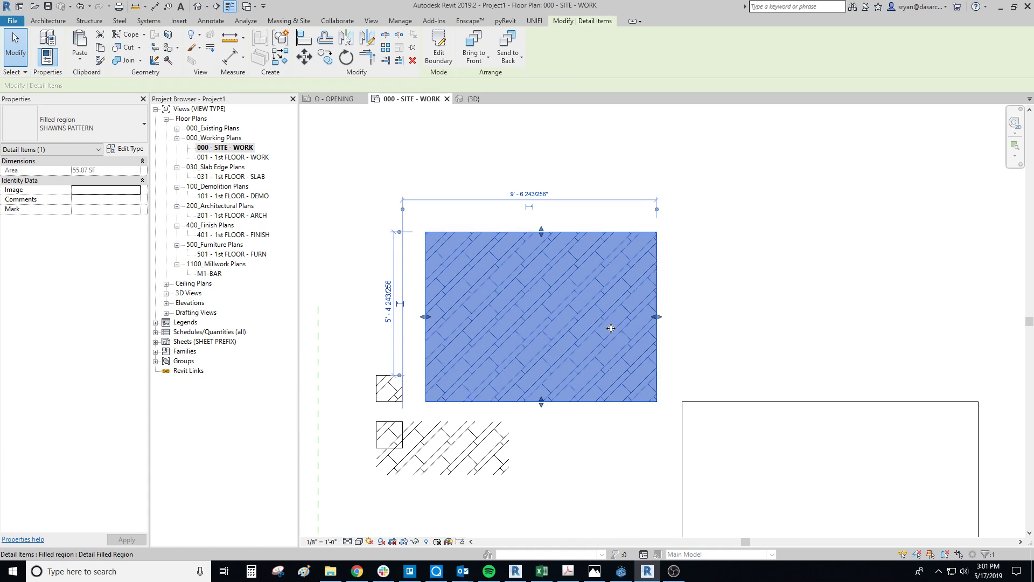
# - Move the filled region up and to the right, clear of the small pattern samples, and open its type properties
pyautogui.moveTo(612, 230); pyautogui.dragTo(749, 153)
pyautogui.moveTo(741, 219); pyautogui.dragTo(706, 242, button='middle')
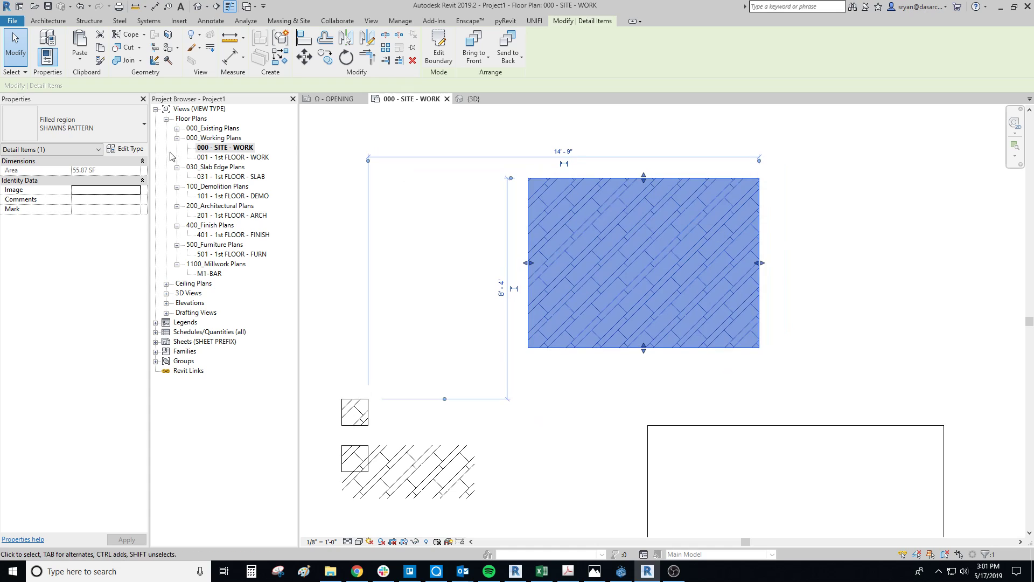
pyautogui.click(127, 150)
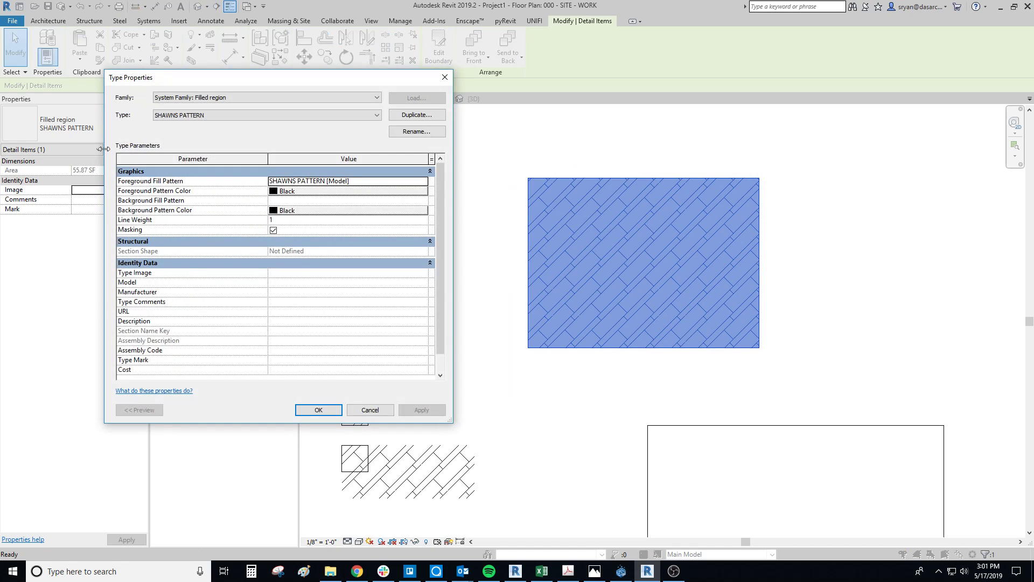
pyautogui.moveTo(229, 79); pyautogui.dragTo(361, 53)
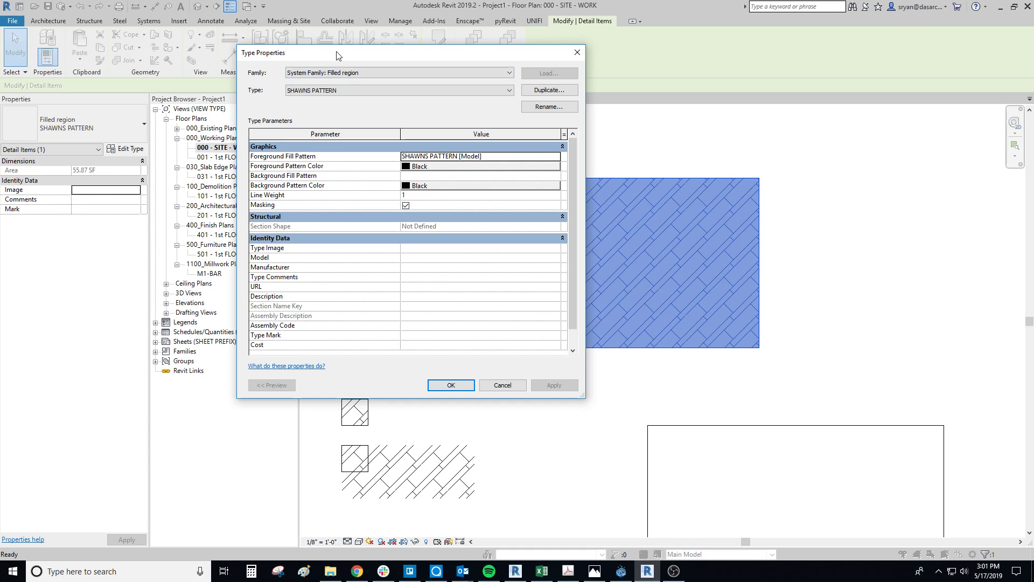
# - Look through the existing filled region types without changing the current one
pyautogui.click(331, 91)
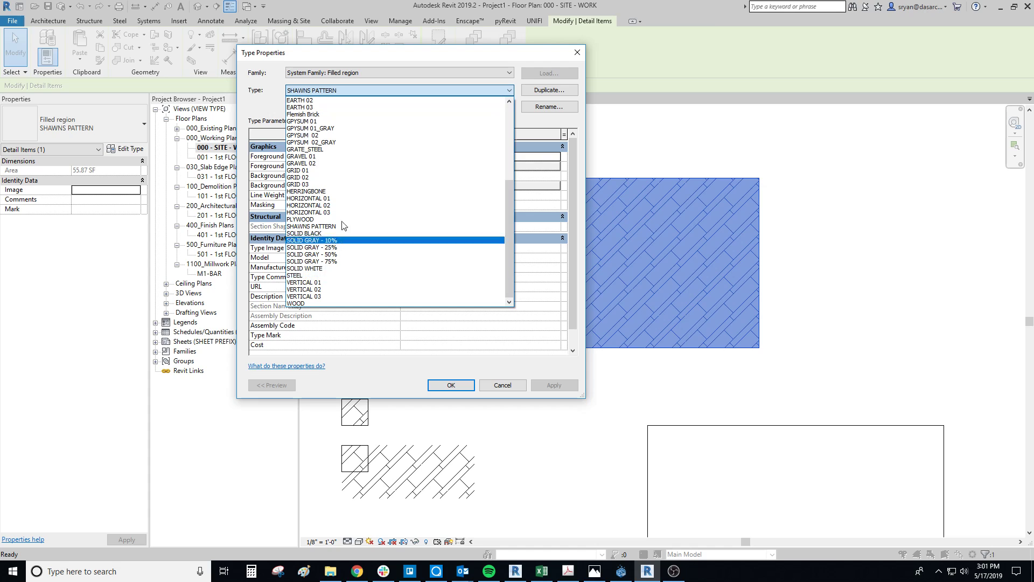
pyautogui.scroll(4, 324, 159)
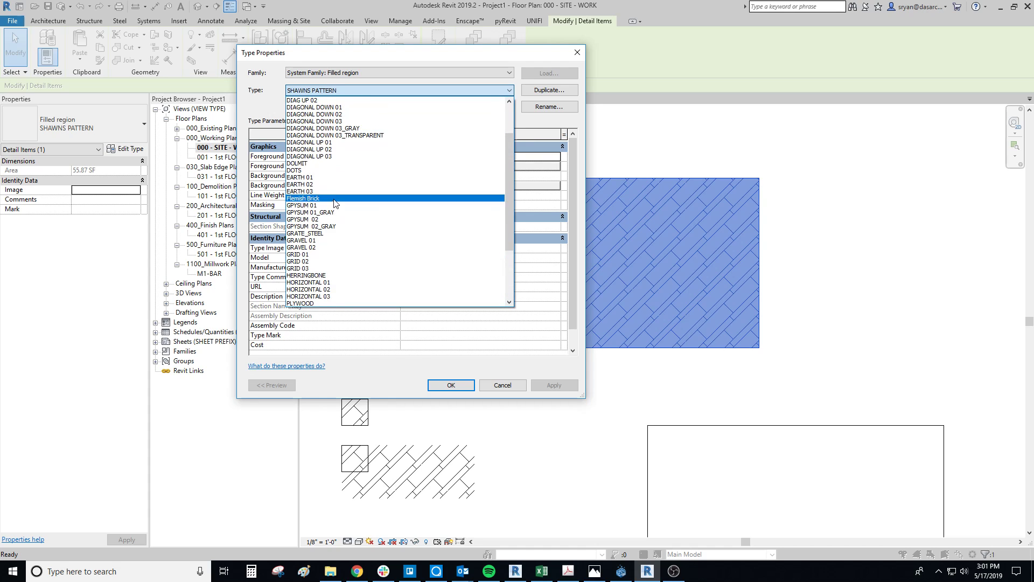
pyautogui.scroll(3, 329, 154)
pyautogui.scroll(-5, 333, 144)
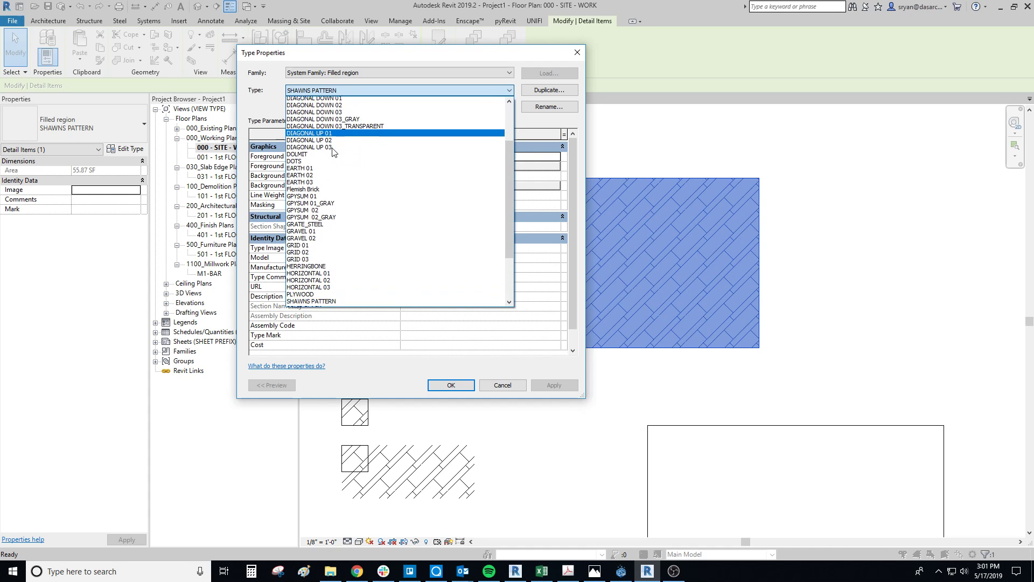
pyautogui.scroll(5, 330, 235)
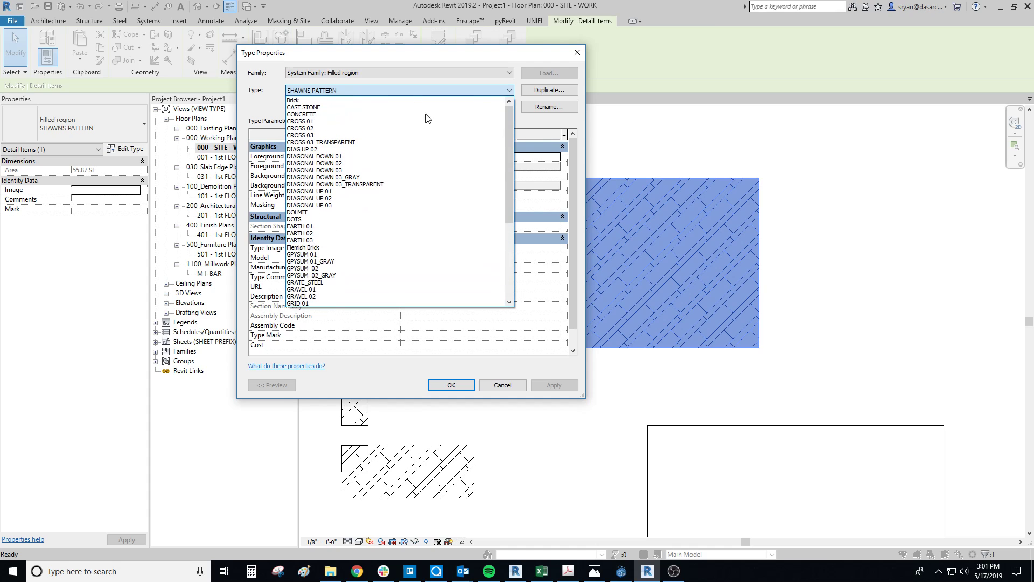
pyautogui.click(440, 60)
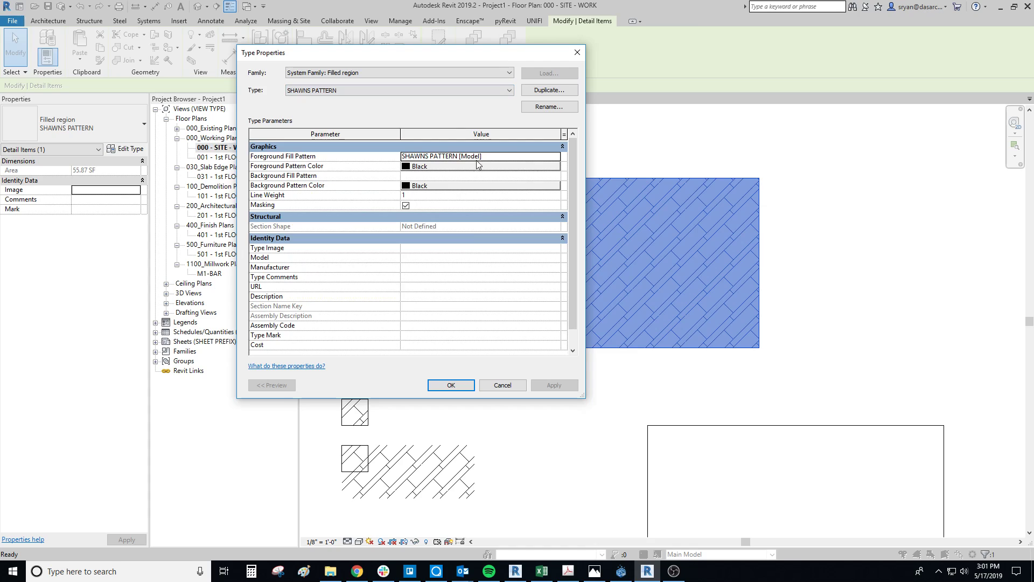
# - Duplicate the filled region type under the name ACT-24X24
pyautogui.click(549, 90)
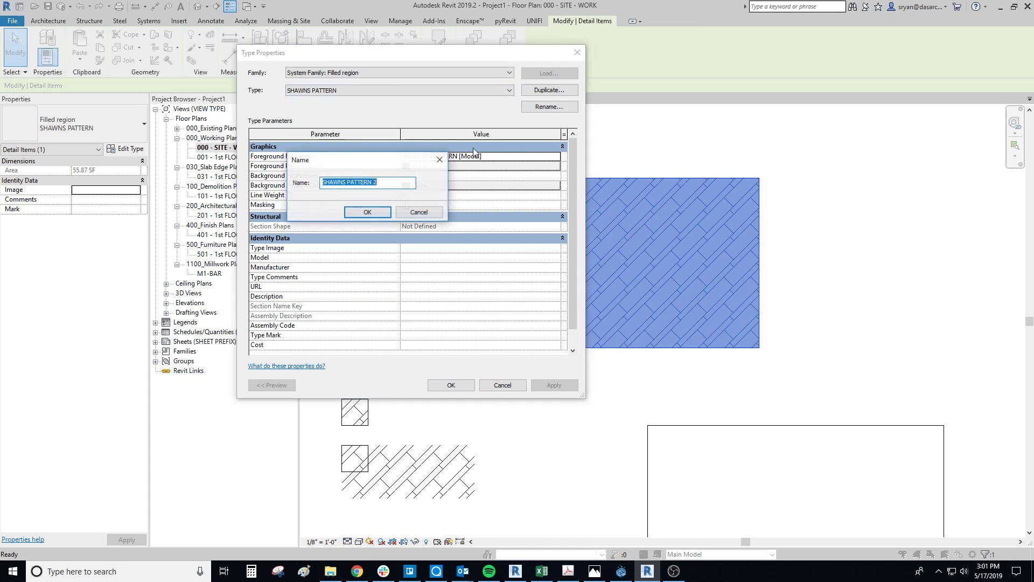
pyautogui.write('ACT')
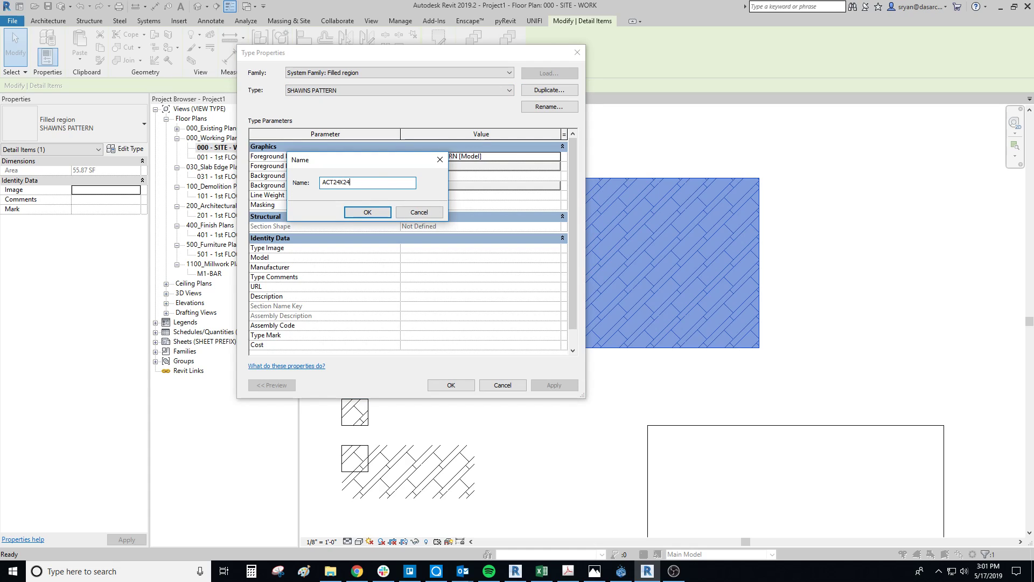
pyautogui.write('-')
pyautogui.click(368, 212)
# - Look through the model fill patterns available for the foreground, including the cast stone, CMU and hardwood flooring ones
pyautogui.click(479, 156)
pyautogui.click(561, 156)
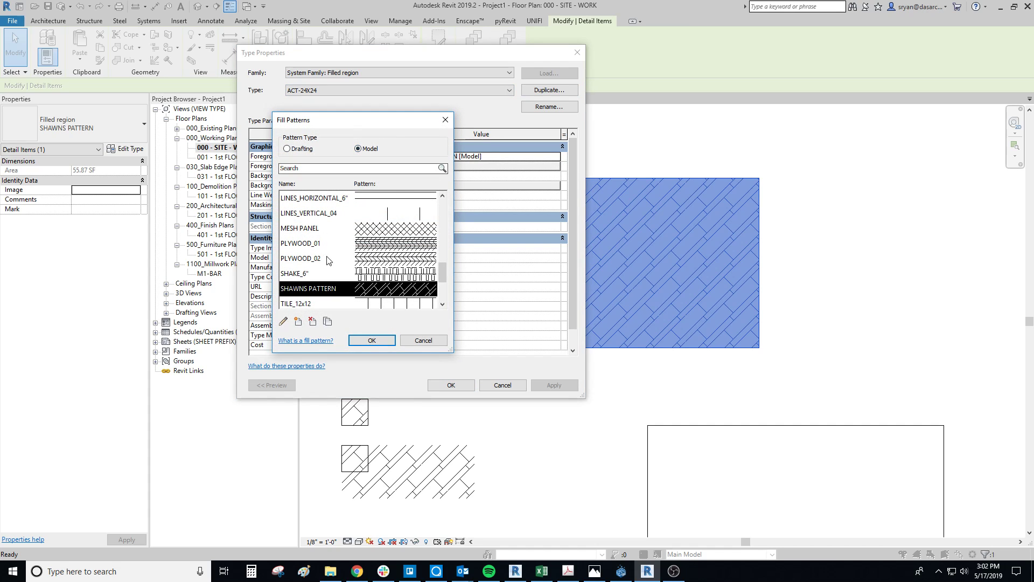
pyautogui.moveTo(452, 351); pyautogui.dragTo(505, 458)
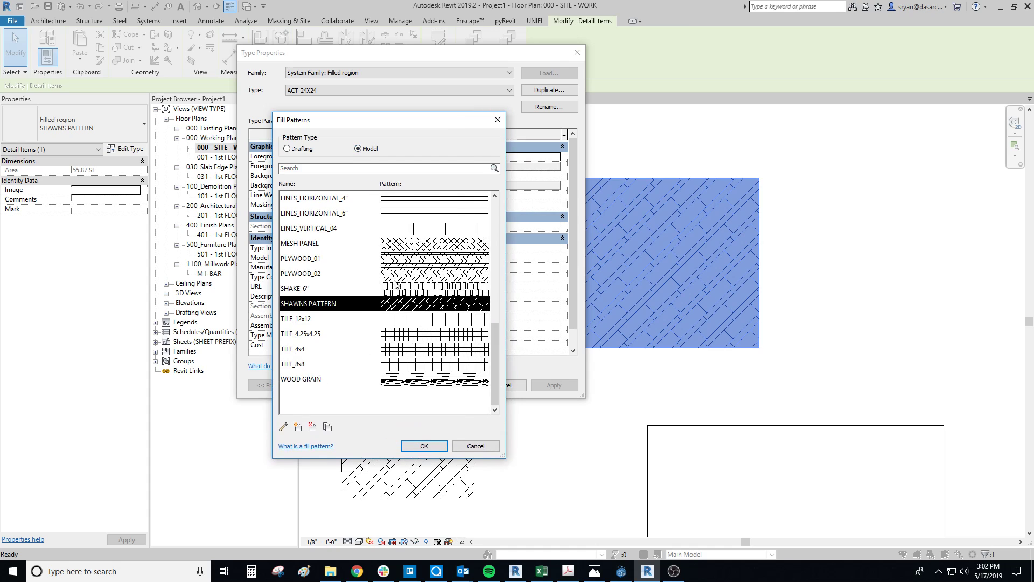
pyautogui.scroll(7, 406, 264)
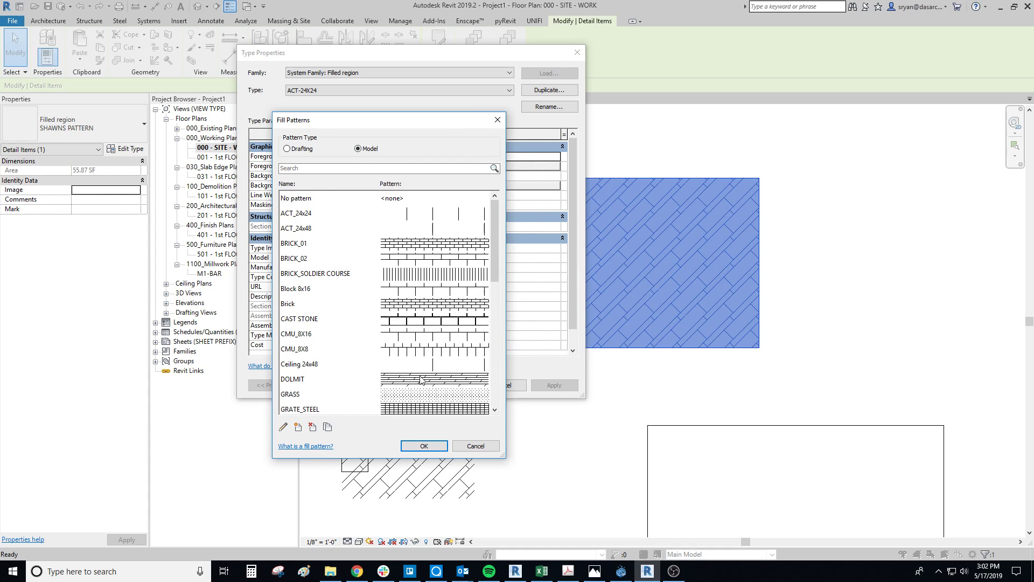
pyautogui.click(412, 323)
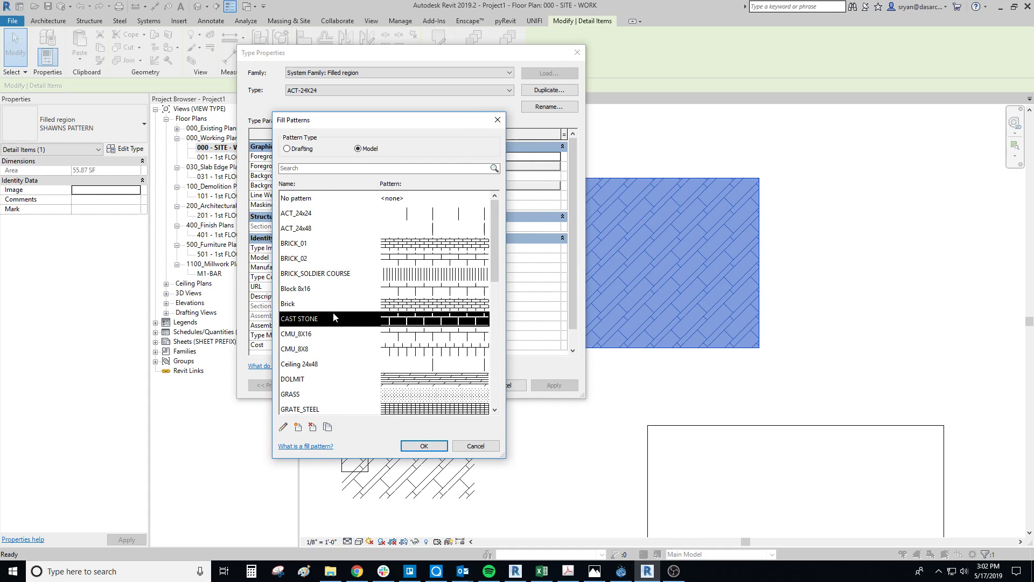
pyautogui.click(391, 339)
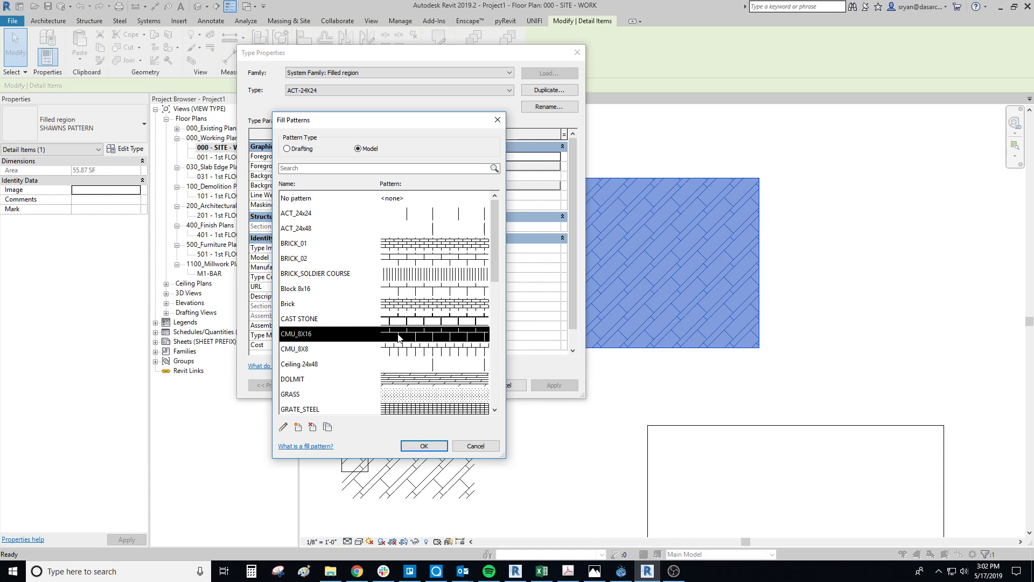
pyautogui.click(410, 387)
pyautogui.scroll(-2, 410, 387)
pyautogui.click(415, 336)
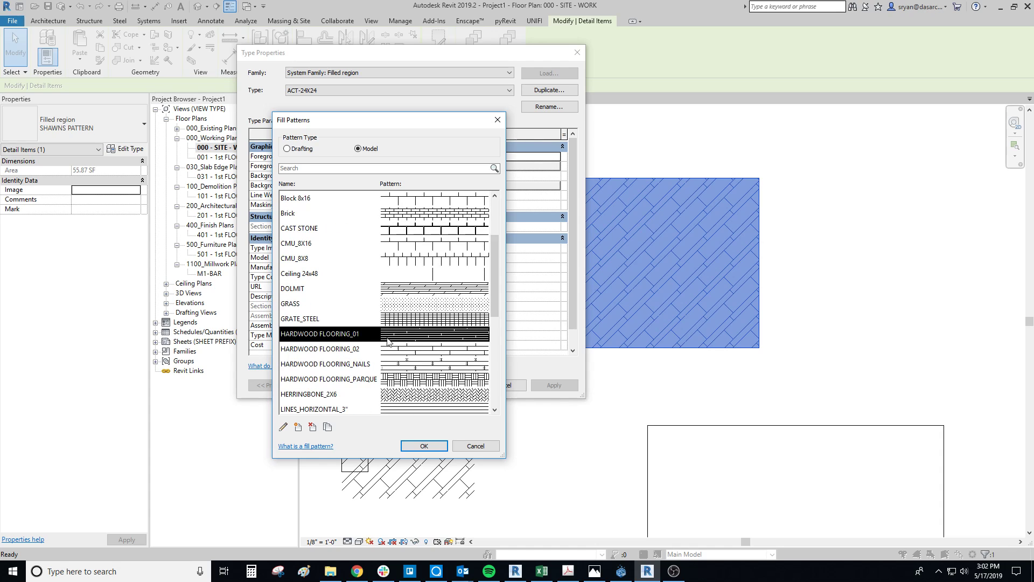
pyautogui.click(420, 354)
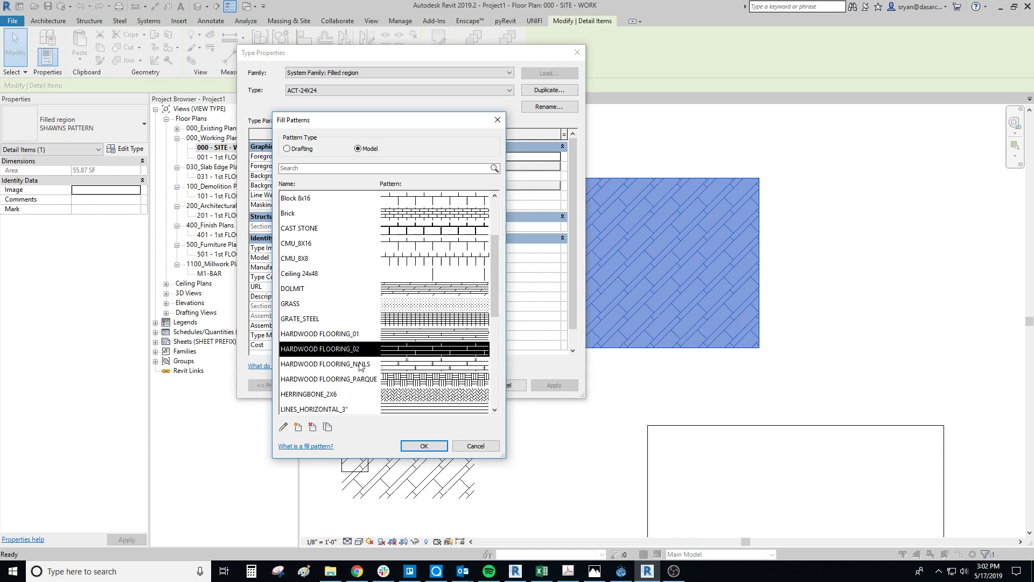
pyautogui.click(404, 366)
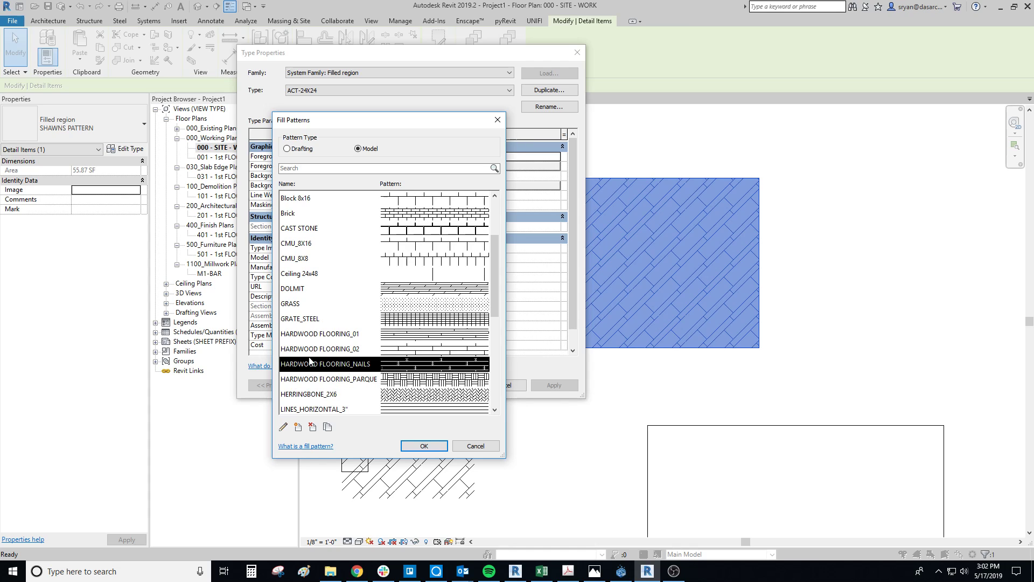
pyautogui.scroll(-1, 393, 400)
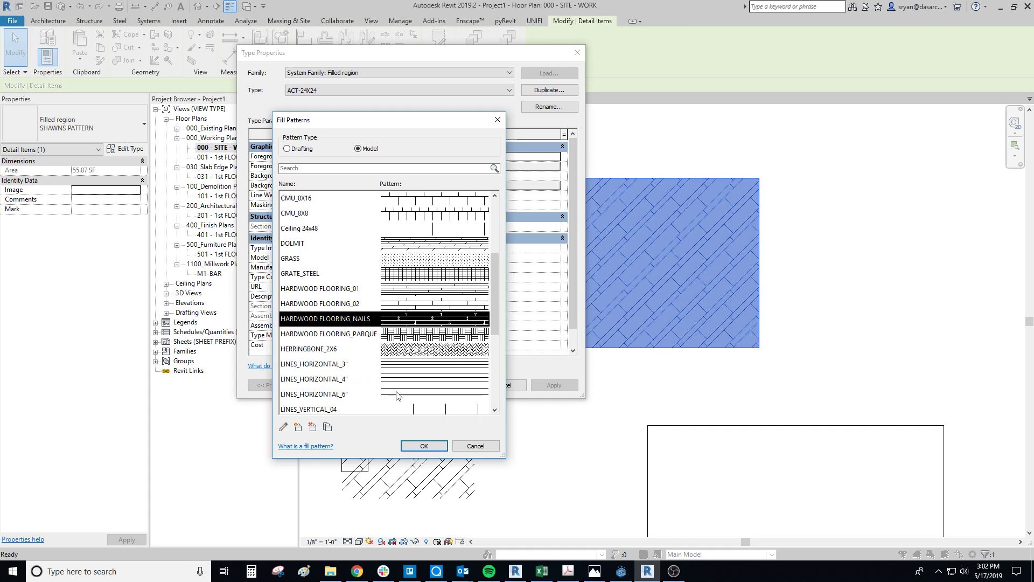
pyautogui.scroll(-4, 420, 361)
pyautogui.scroll(5, 426, 347)
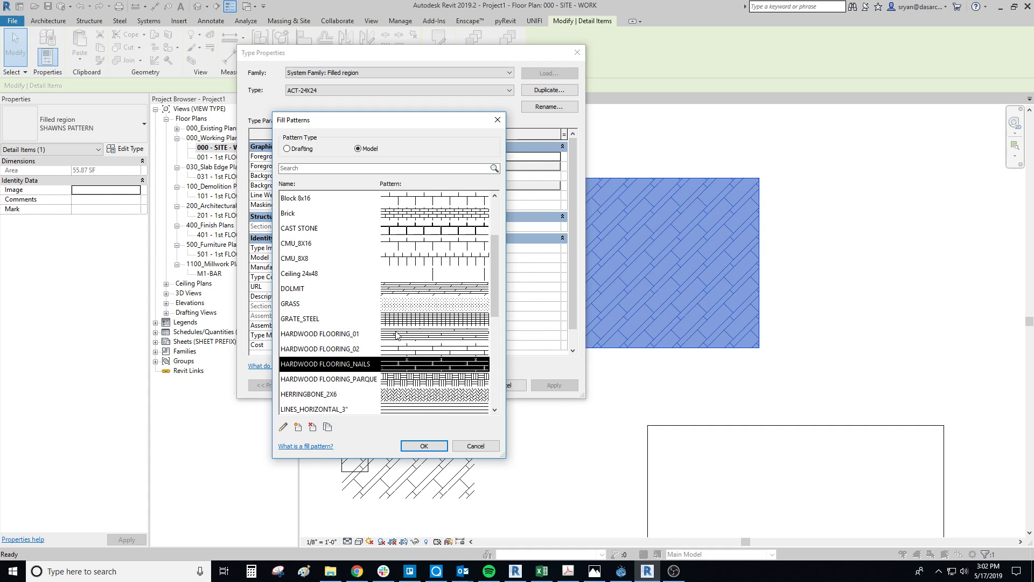
pyautogui.scroll(2, 396, 335)
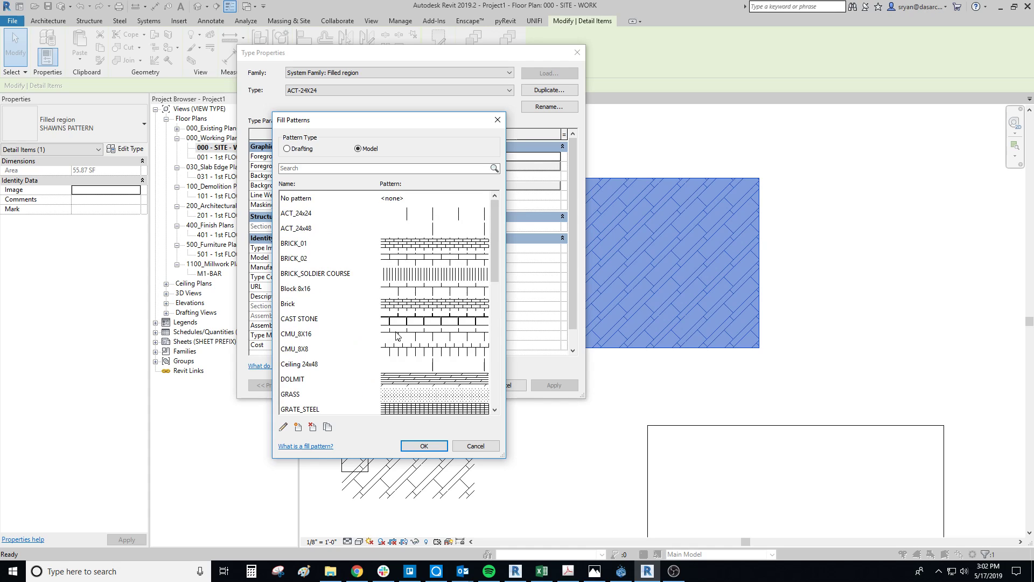
# - Set the foreground fill pattern of the ACT-24X24 type to ACT_24x24 and apply the type to the filled region
pyautogui.click(385, 216)
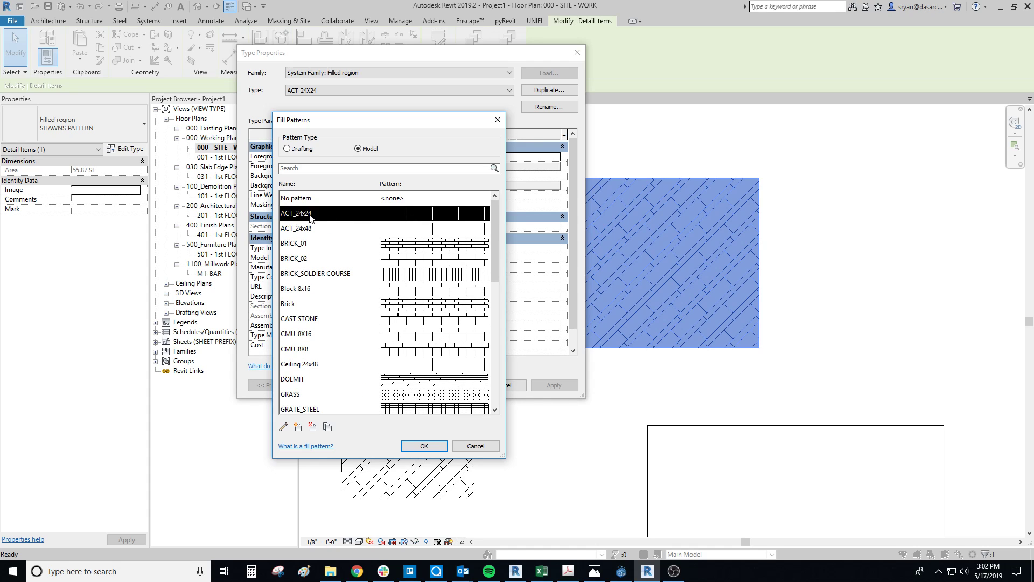
pyautogui.click(423, 446)
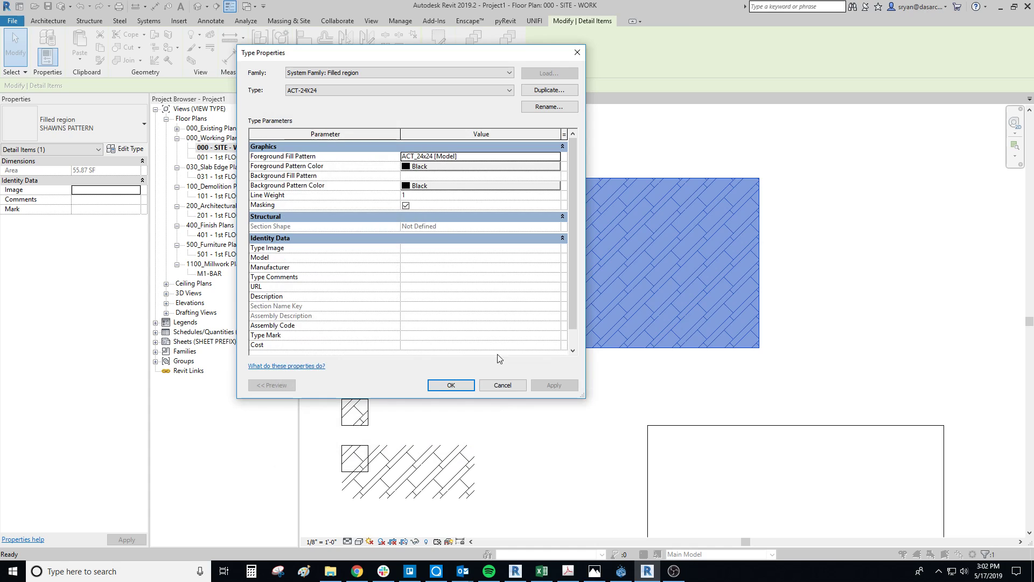
pyautogui.click(456, 382)
pyautogui.click(694, 270)
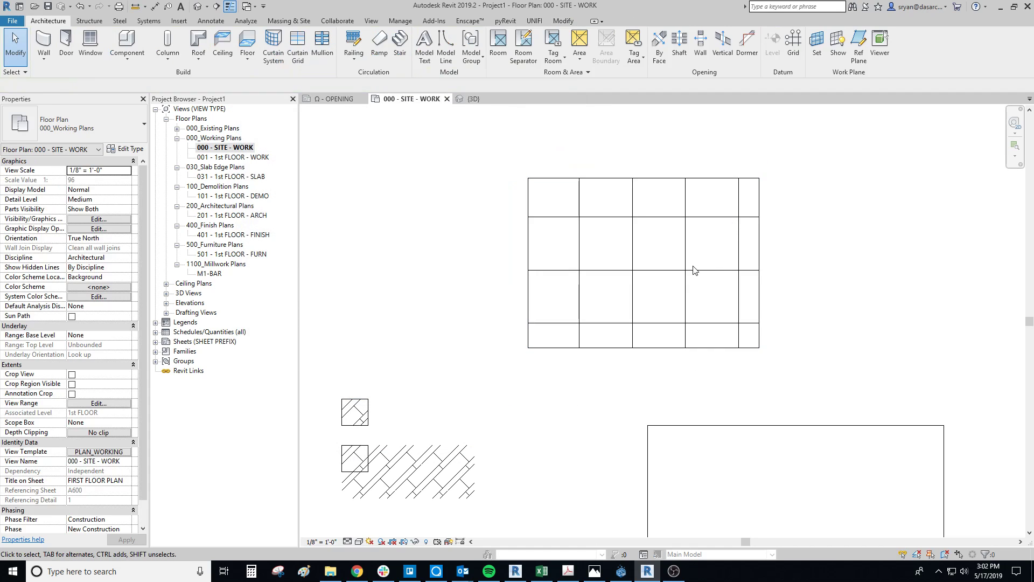
# - Place an aligned dimension above the filled region between two adjacent vertical pattern lines
pyautogui.moveTo(694, 269); pyautogui.dragTo(679, 292, button='middle')
pyautogui.press('d')
pyautogui.press('i')
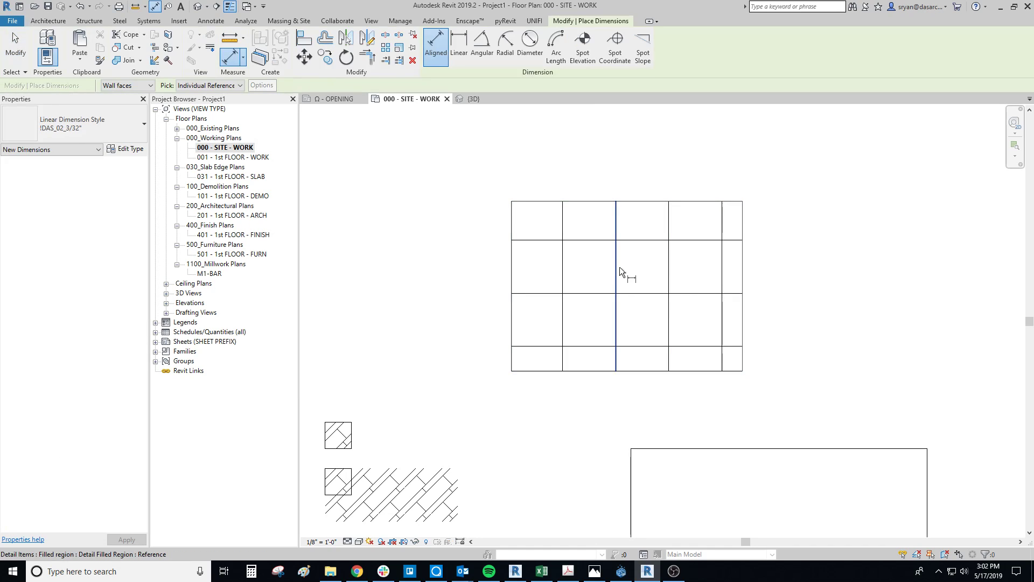
pyautogui.click(620, 267)
pyautogui.click(668, 275)
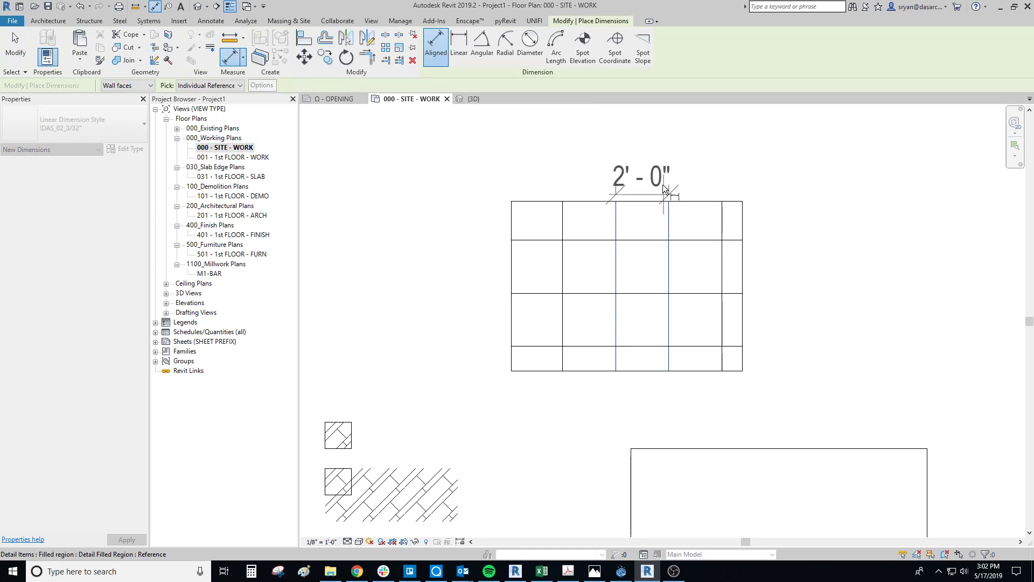
pyautogui.click(667, 161)
pyautogui.click(690, 201)
pyautogui.click(692, 240)
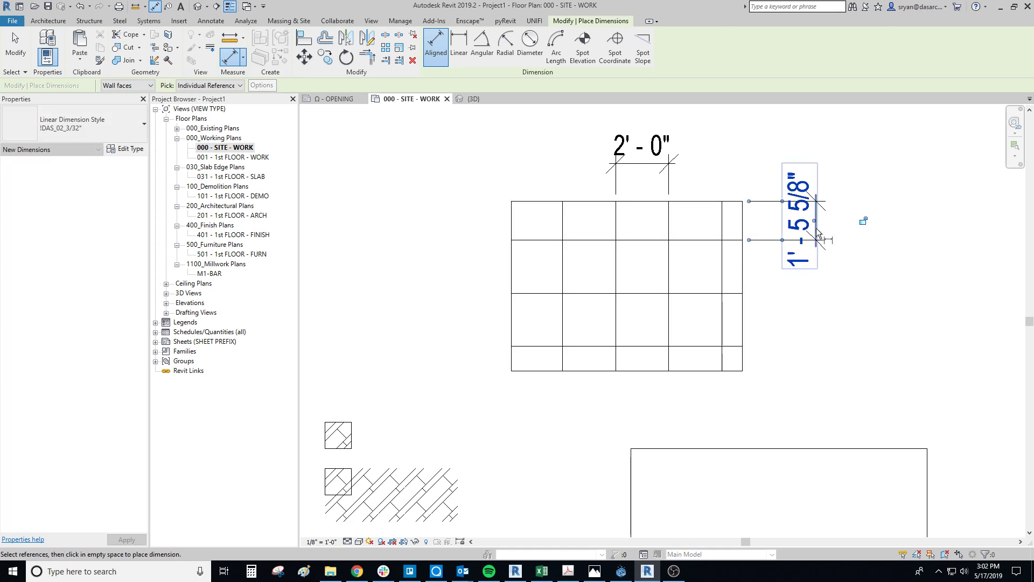
pyautogui.click(819, 235)
pyautogui.press('Escape')
pyautogui.press('Delete')
# - Place an aligned dimension beside the filled region between its two upper horizontal pattern lines
pyautogui.press('d')
pyautogui.press('i')
pyautogui.click(700, 240)
pyautogui.click(700, 295)
pyautogui.click(827, 280)
pyautogui.press('Escape')
# - Shift the tile pattern to the left within the filled region by moving one of its vertical pattern lines
pyautogui.click(722, 264)
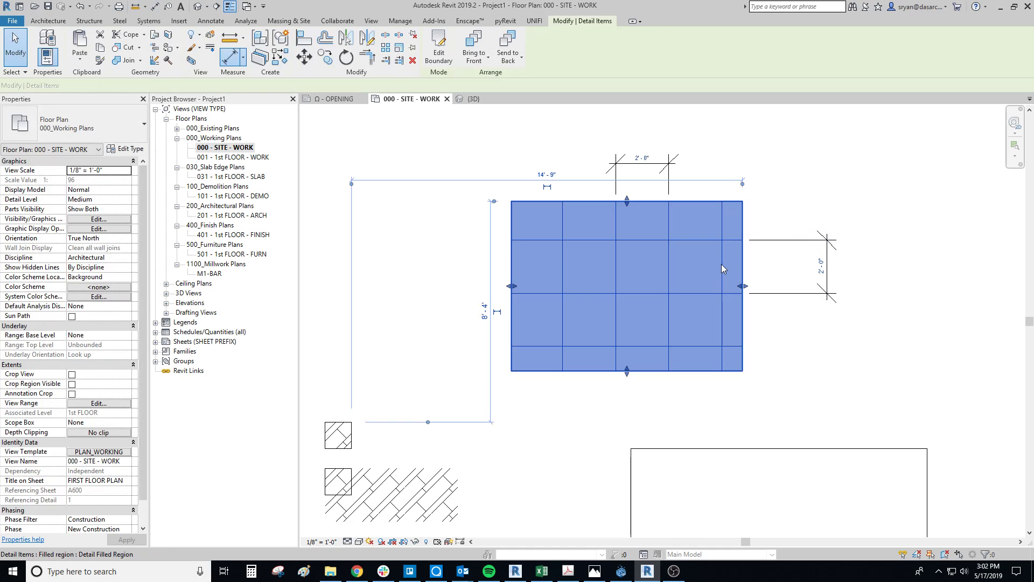
pyautogui.press('Escape')
pyautogui.press('Tab')
pyautogui.click(722, 264)
pyautogui.moveTo(724, 269); pyautogui.dragTo(682, 261)
pyautogui.press('Escape')
pyautogui.moveTo(675, 277); pyautogui.dragTo(678, 295, button='middle')
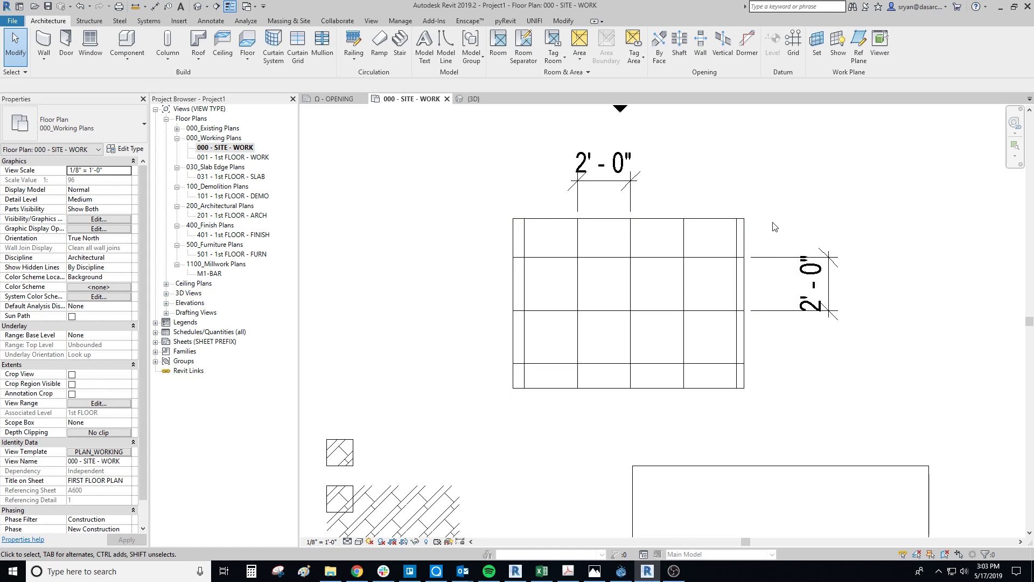
# - Set the floor plan's view scale to 1/4" = 1'-0"
pyautogui.click(581, 219)
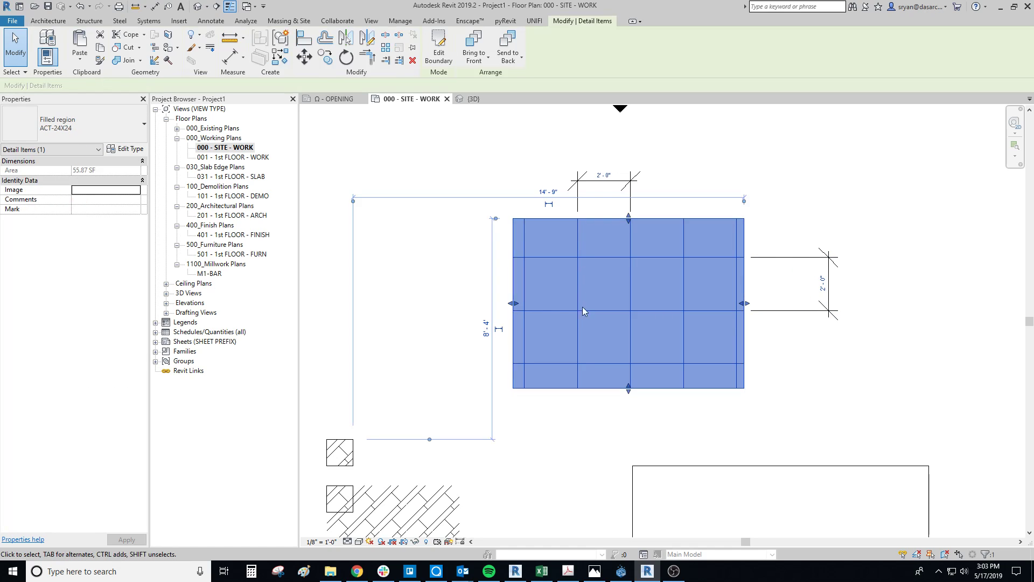
pyautogui.press('Escape')
pyautogui.click(320, 541)
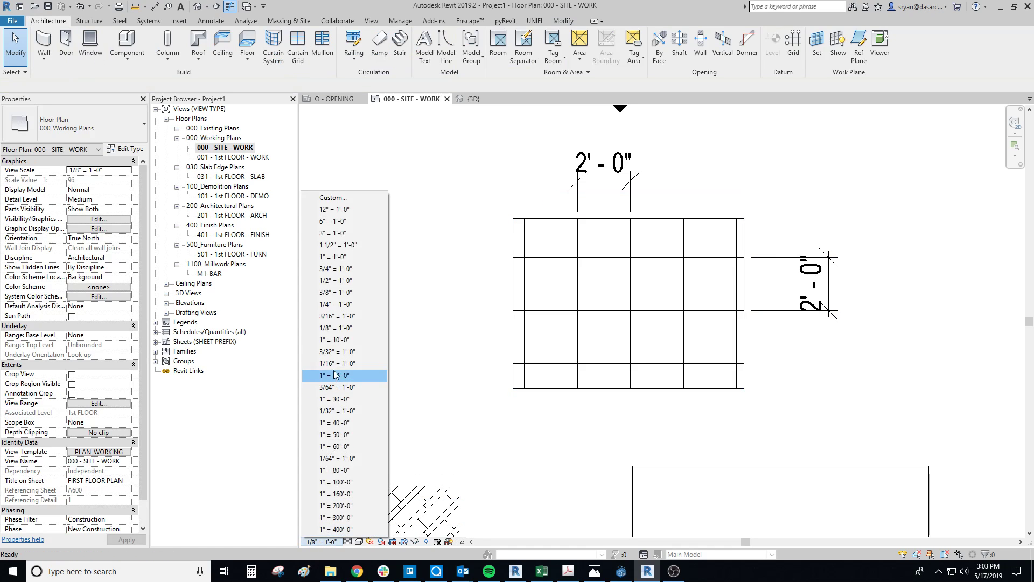
pyautogui.click(330, 304)
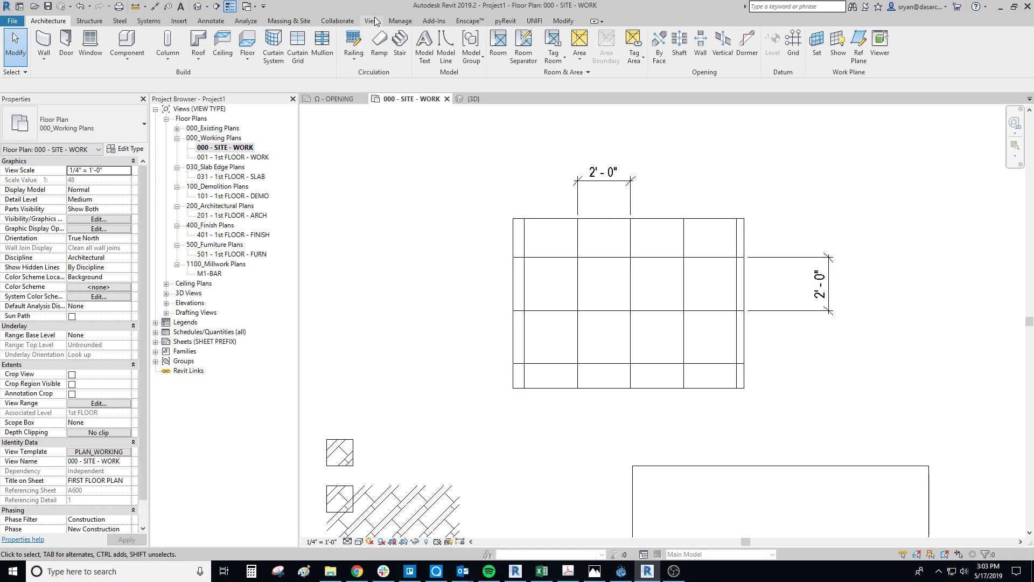
# - Delete the two dimensions above and beside the filled region
pyautogui.click(589, 197)
pyautogui.press('Delete')
pyautogui.moveTo(857, 236); pyautogui.dragTo(810, 280)
pyautogui.press('Delete')
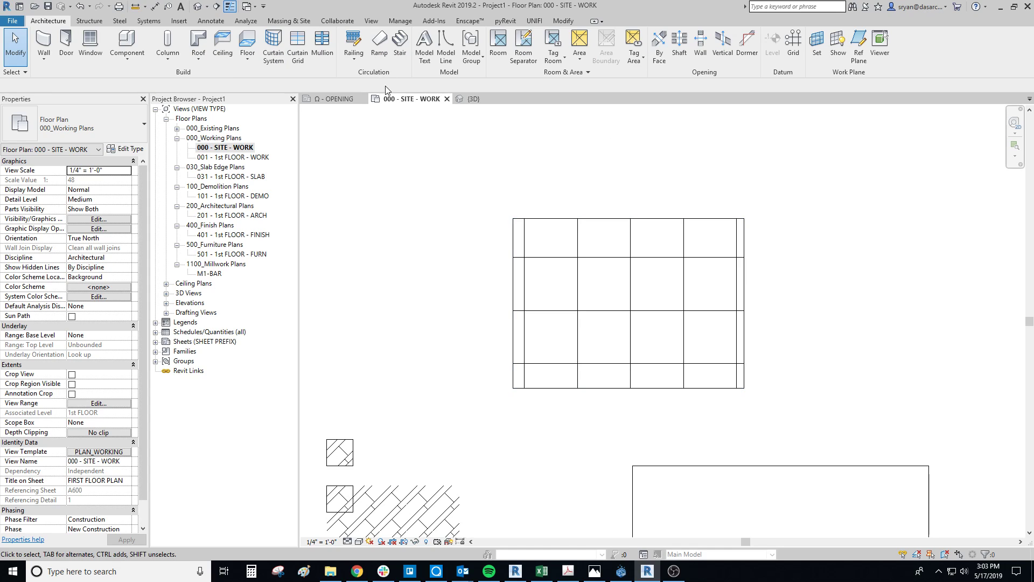
# - Create a new project from the DAS NEW PROJECT TEMPLATE template file
pyautogui.click(402, 21)
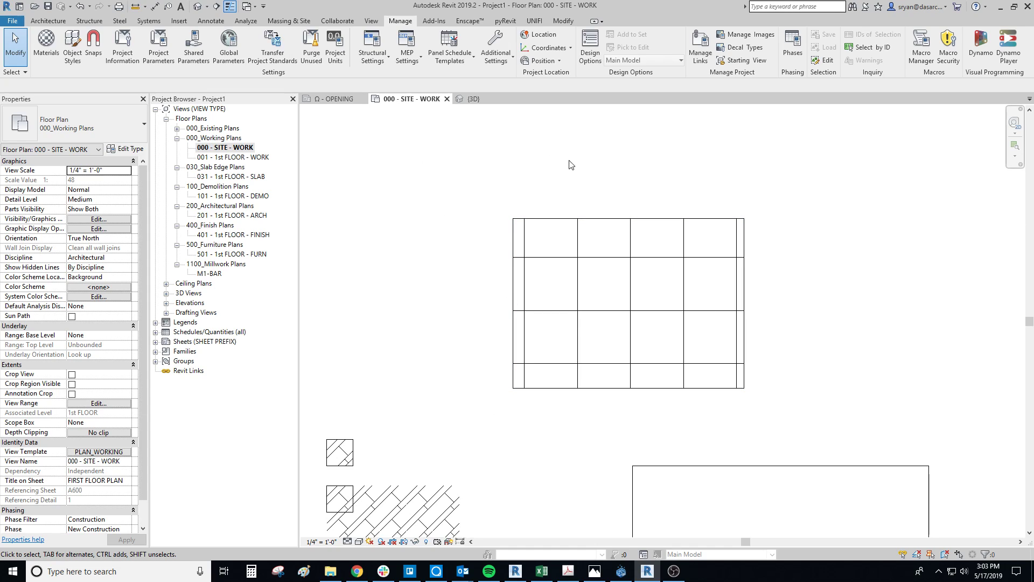
pyautogui.click(13, 21)
pyautogui.click(37, 66)
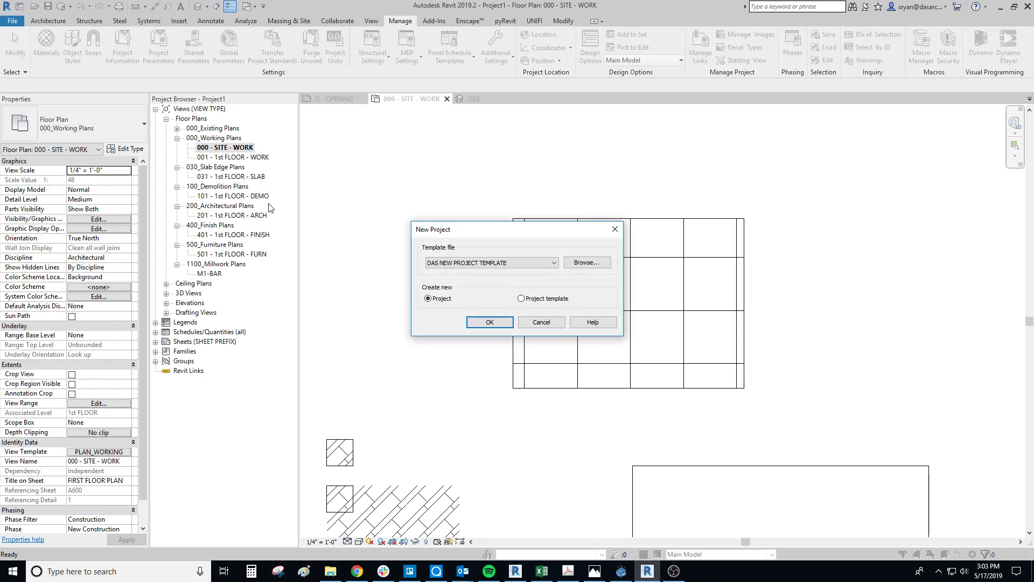
pyautogui.click(490, 322)
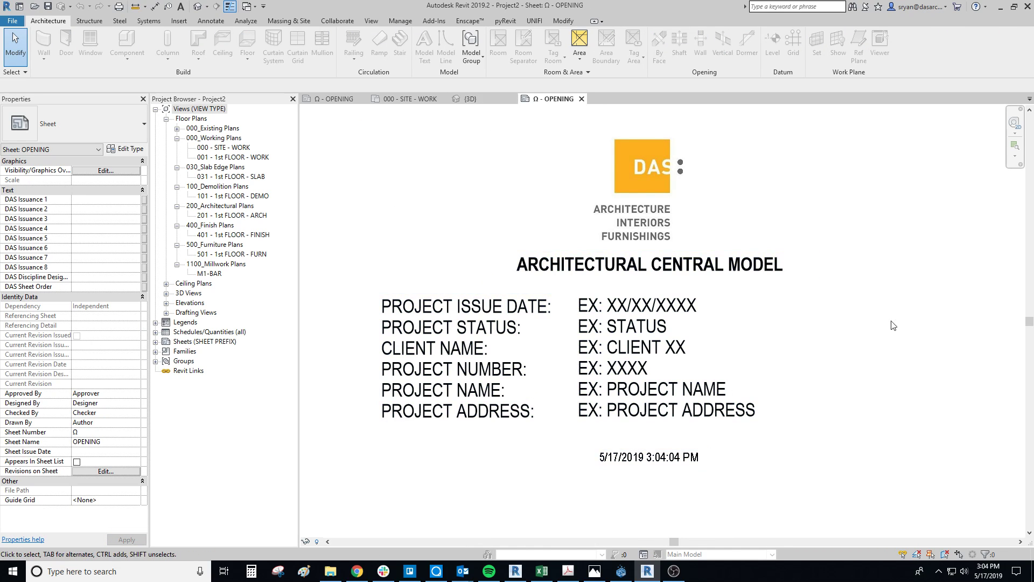
# - In Project1's 000 - SITE - WORK plan, set up Transfer Project Standards to copy from Project2 with all items deselected
pyautogui.click(411, 101)
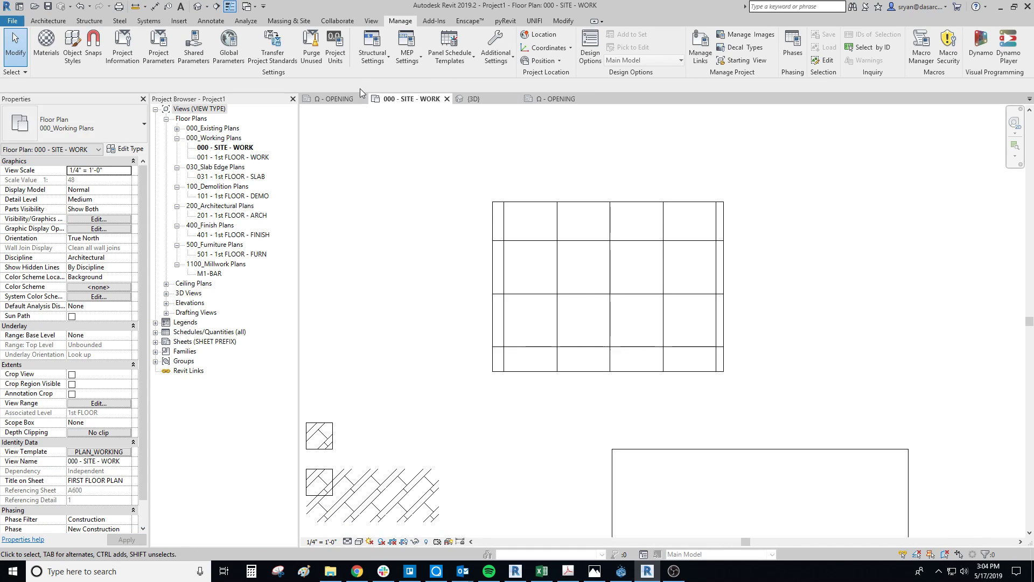
pyautogui.click(272, 49)
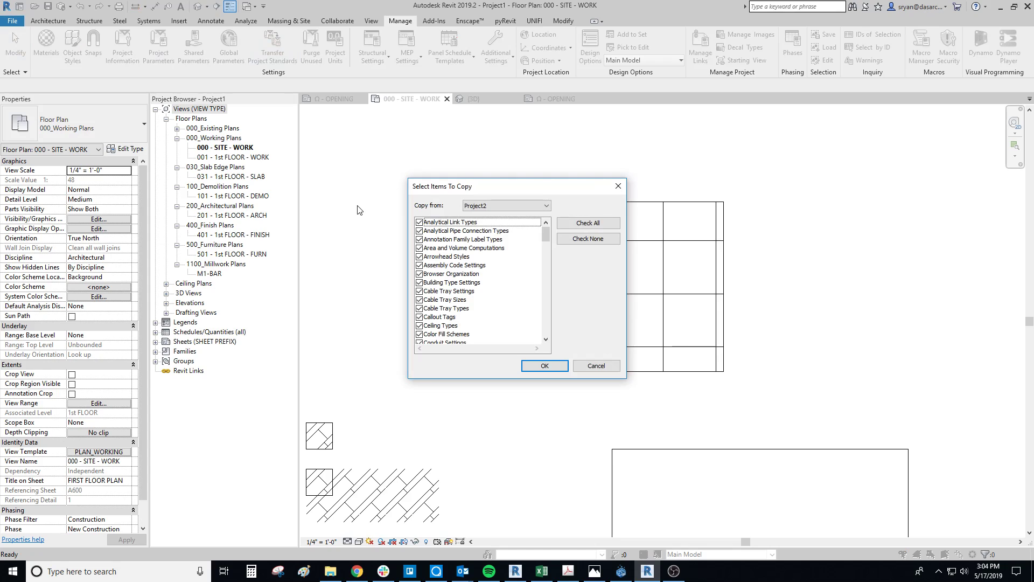
pyautogui.click(495, 206)
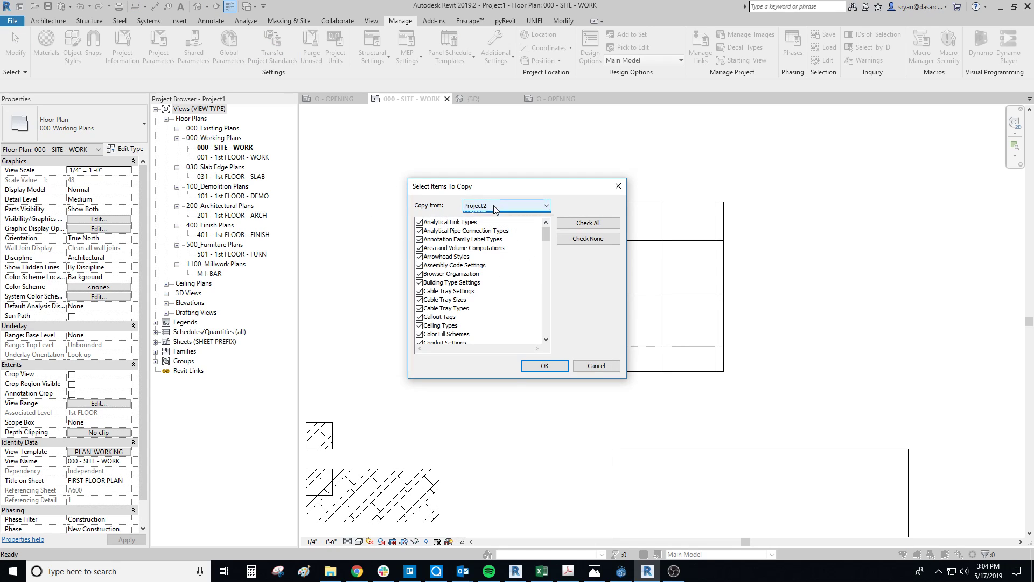
pyautogui.click(492, 205)
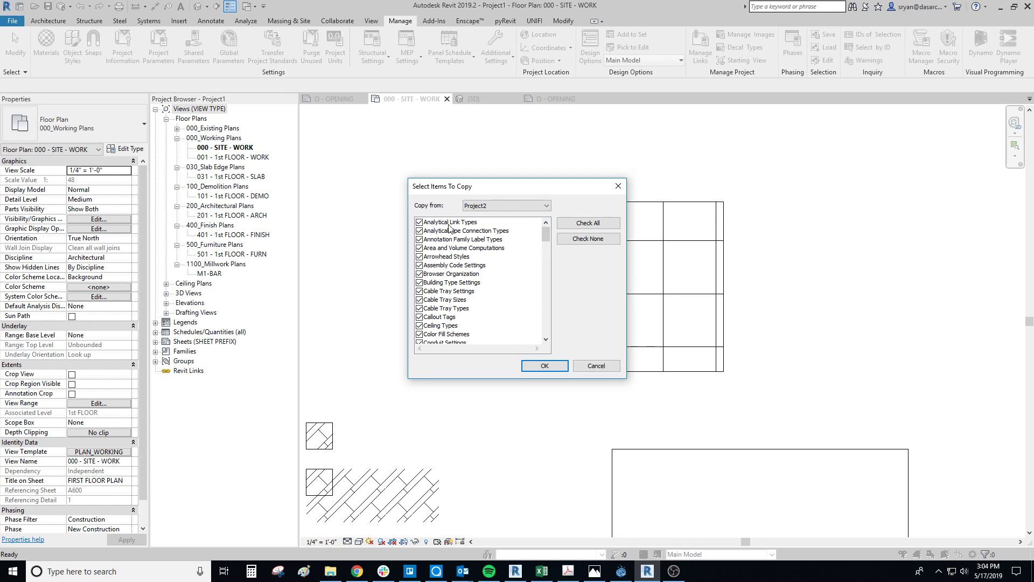
pyautogui.scroll(-1, 453, 337)
pyautogui.scroll(-3, 453, 338)
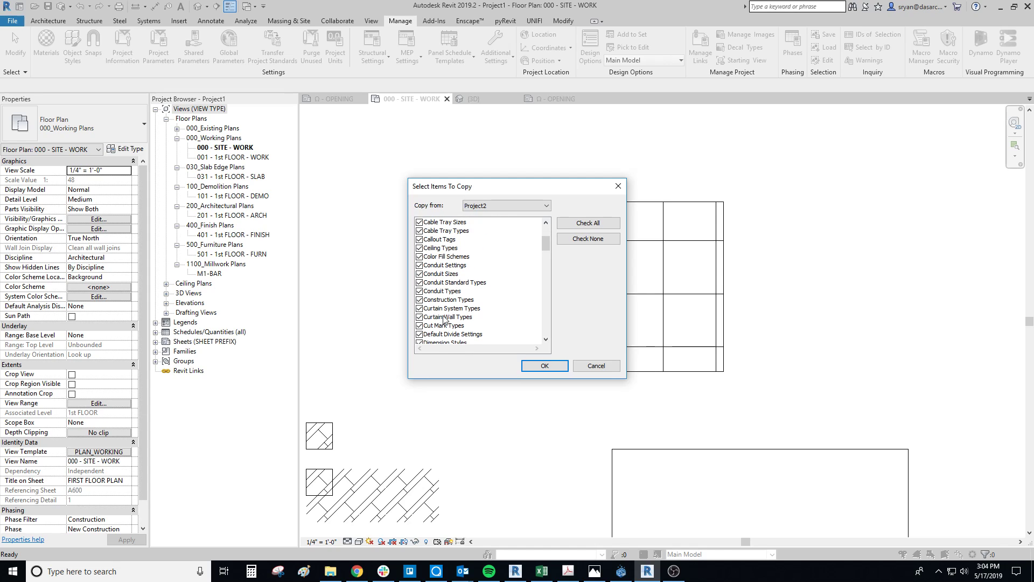
pyautogui.click(598, 244)
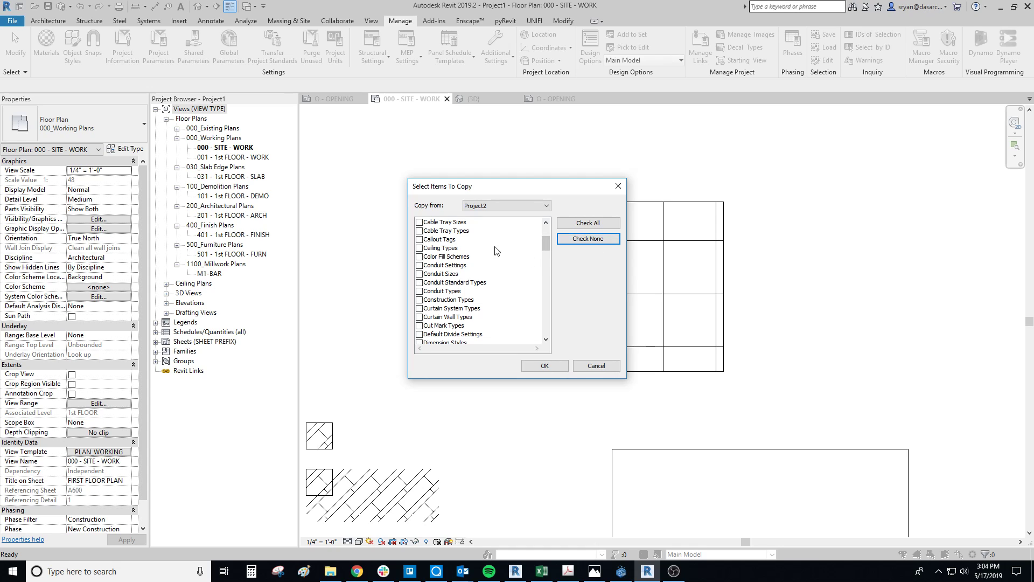
# - Transfer only Fill Patterns and Filled Region Types from Project2, overwriting the duplicate types
pyautogui.scroll(-7, 458, 268)
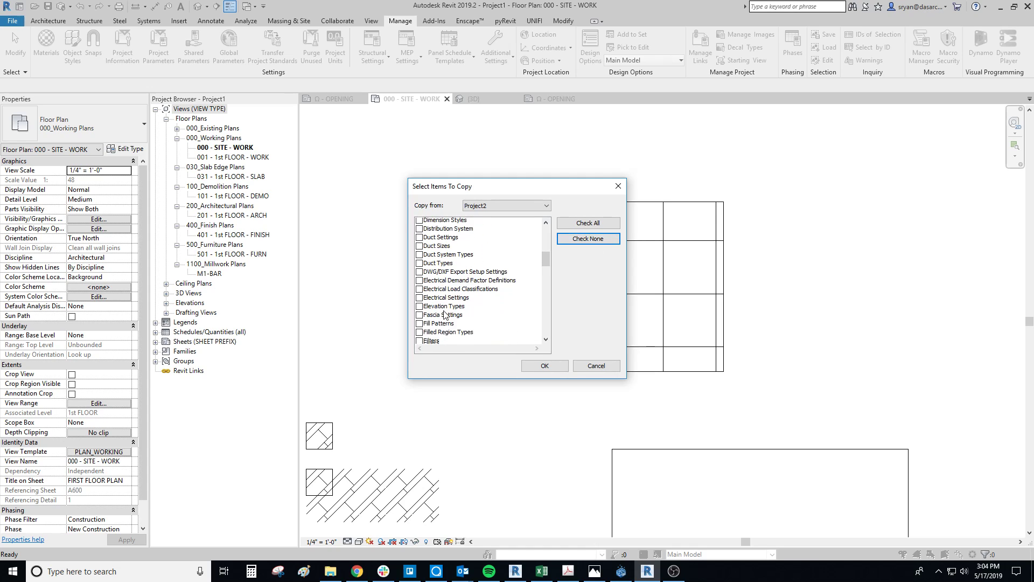
pyautogui.click(423, 292)
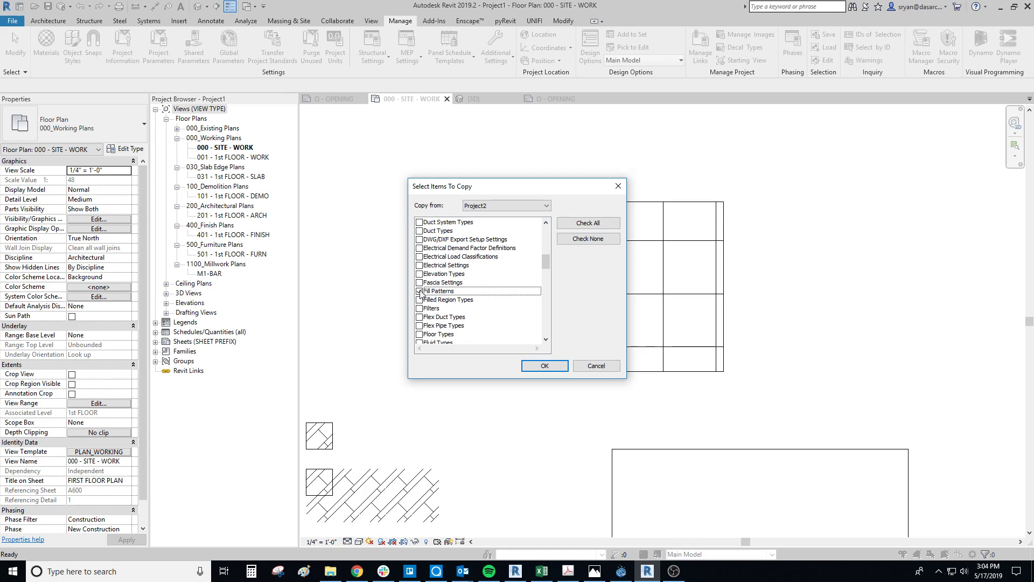
pyautogui.click(420, 300)
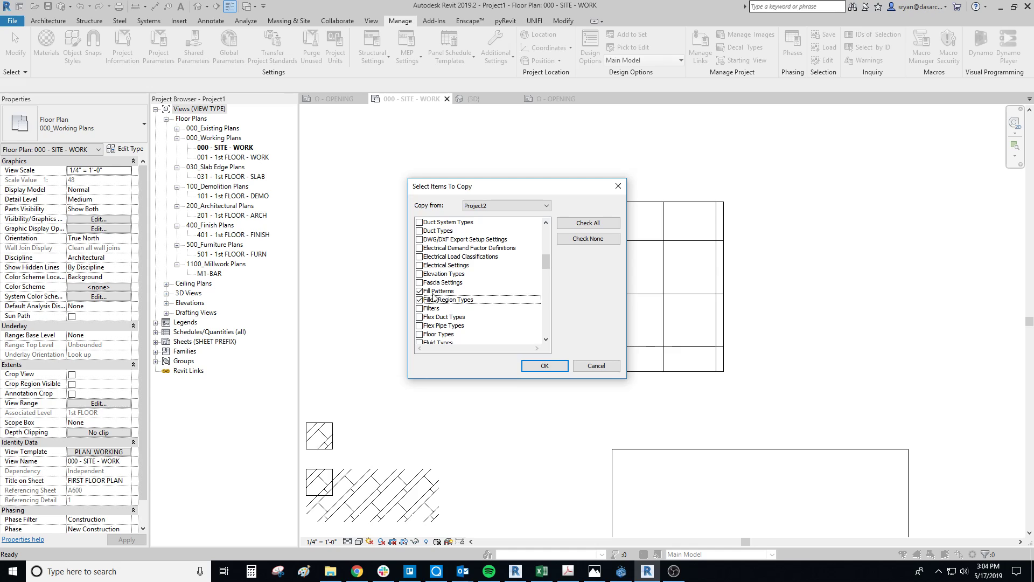
pyautogui.click(542, 367)
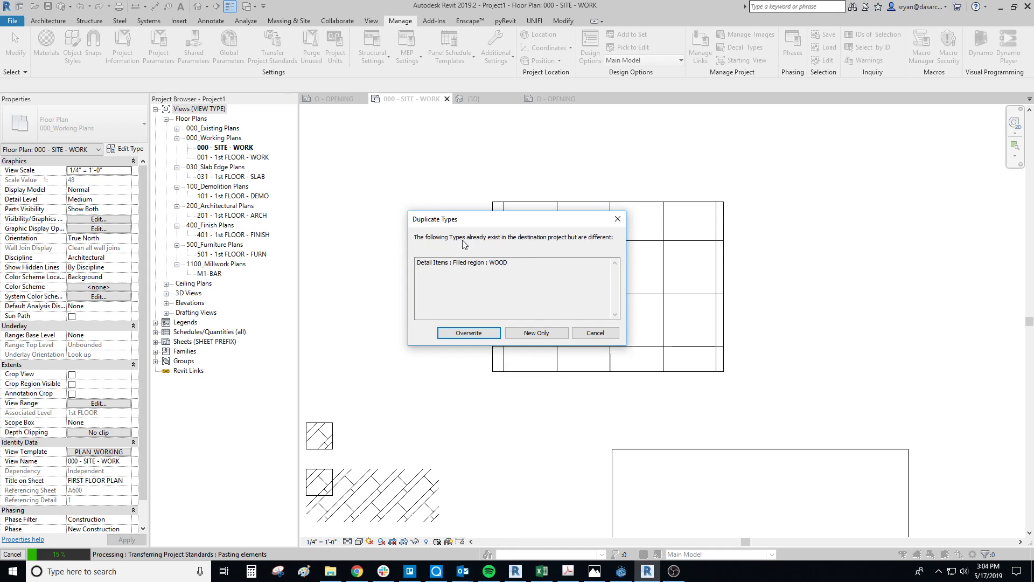
pyautogui.click(470, 334)
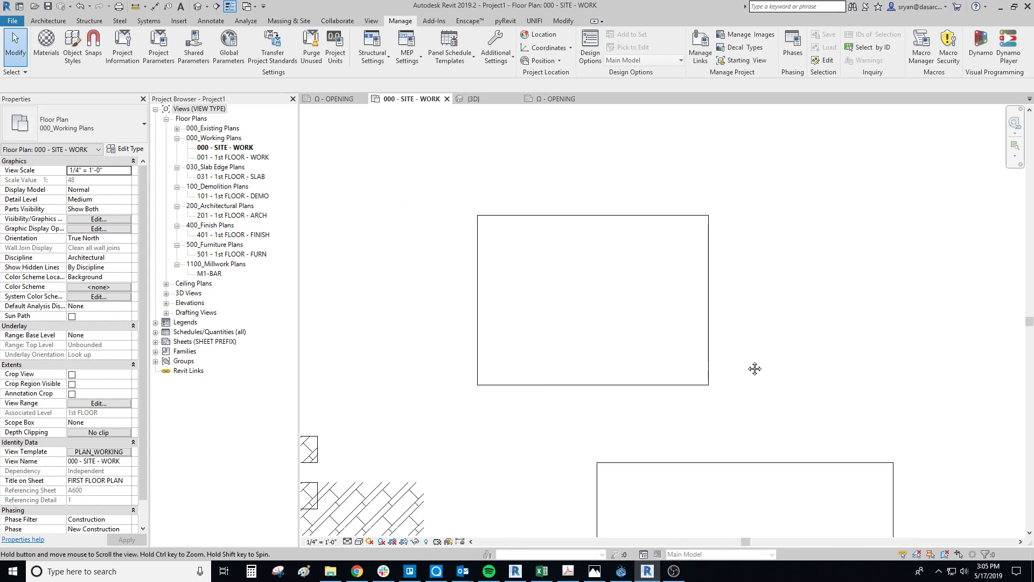